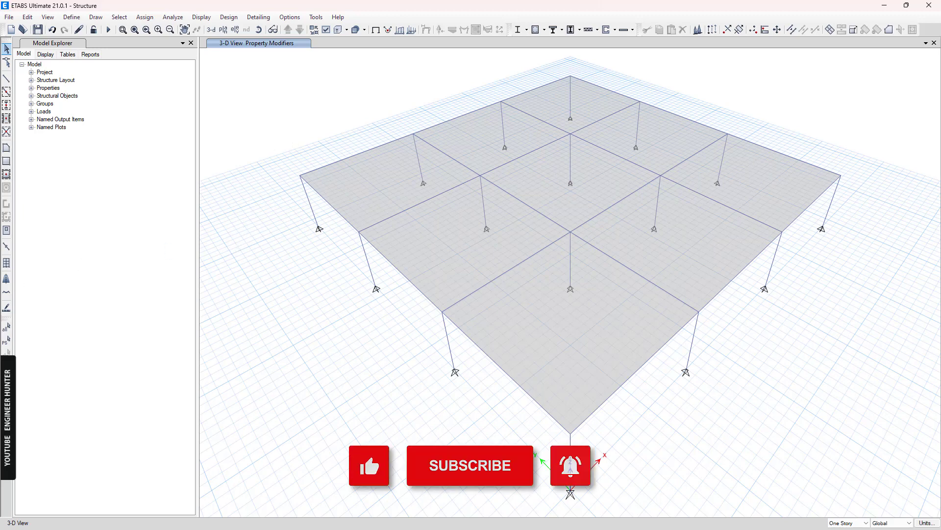
Step: Bring up the ACI 318M-19 PDF and scroll the R22.7.3 torsion commentary to Fig. R22.7.3b
{"action": "key", "text": "alt+Tab"}
{"action": "scroll", "coordinate": [522, 186], "scroll_direction": "up", "scroll_amount": 3, "text": "ctrl"}
{"action": "left_click_drag", "start_coordinate": [514, 224], "coordinate": [467, 223]}
{"action": "left_click", "coordinate": [536, 120]}
{"action": "scroll", "coordinate": [532, 126], "scroll_direction": "up", "scroll_amount": 2, "text": "ctrl"}
{"action": "scroll", "coordinate": [358, 196], "scroll_direction": "down", "scroll_amount": 1, "text": "ctrl"}
{"action": "scroll", "coordinate": [450, 219], "scroll_direction": "down", "scroll_amount": 5}
Step: Re-run the analysis and display the slab's resultant M22 moment contours for combination DConS2
{"action": "left_click", "coordinate": [785, 110]}
{"action": "left_click", "coordinate": [108, 30]}
{"action": "left_click", "coordinate": [476, 31]}
{"action": "left_click", "coordinate": [224, 129]}
{"action": "left_click", "coordinate": [223, 143]}
{"action": "left_click", "coordinate": [353, 395]}
Step: Define Bending_moment := 38 kN·m/m in the Mathcad worksheet, correcting a typo in the name
{"action": "key", "text": "alt+Tab"}
{"action": "type", "text": "BEd"}
{"action": "key", "text": "BackSpace"}
{"action": "key", "text": "BackSpace"}
{"action": "type", "text": "endin"}
{"action": "type", "text": "g_+"}
{"action": "type", "text": "m"}
{"action": "type", "text": "oment"}
{"action": "type", "text": ":="}
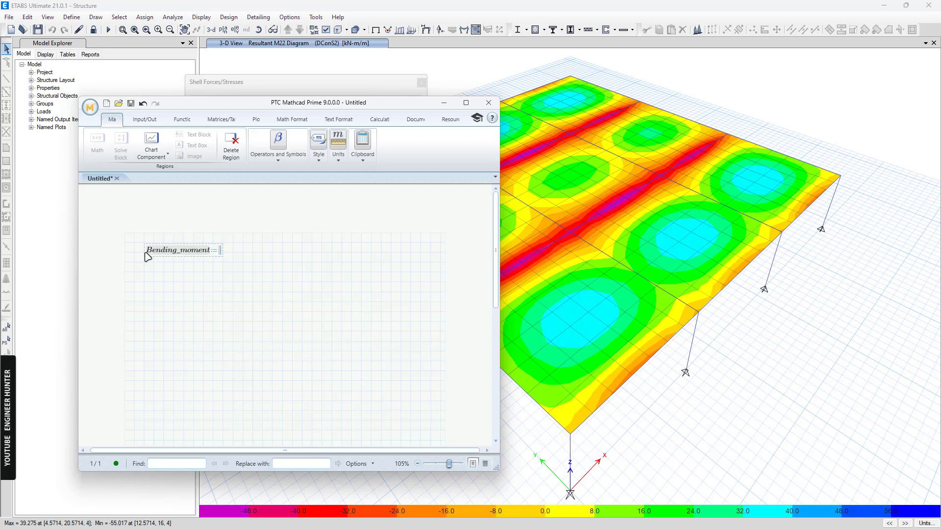
{"action": "type", "text": "3"}
{"action": "type", "text": "8*K"}
{"action": "type", "text": "N.m/m"}
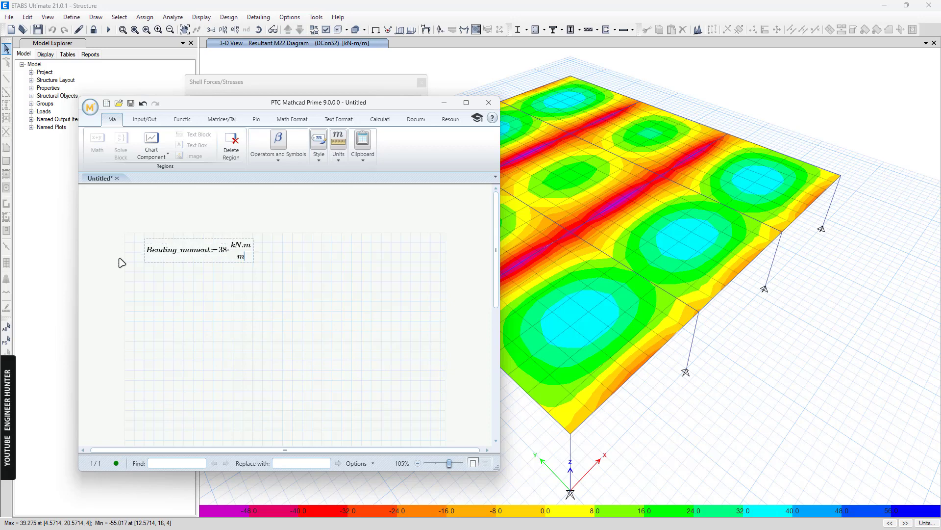
Step: Close the shell forces display and run the concrete frame design check
{"action": "left_click", "coordinate": [233, 301]}
{"action": "left_click", "coordinate": [761, 120]}
{"action": "left_click", "coordinate": [421, 83]}
{"action": "left_click", "coordinate": [536, 30]}
Step: Select the eight beams and open beam B1's detailed design report
{"action": "left_click", "coordinate": [612, 396]}
{"action": "left_click", "coordinate": [554, 417]}
{"action": "left_click", "coordinate": [801, 213]}
{"action": "left_click", "coordinate": [808, 165]}
{"action": "left_click", "coordinate": [605, 88]}
{"action": "left_click", "coordinate": [543, 89]}
{"action": "left_click", "coordinate": [360, 158]}
{"action": "left_click", "coordinate": [334, 206]}
{"action": "middle_click_drag", "start_coordinate": [656, 399], "coordinate": [612, 314], "text": "shift"}
{"action": "right_click", "coordinate": [531, 261]}
{"action": "left_click", "coordinate": [473, 347]}
{"action": "scroll", "coordinate": [422, 162], "scroll_direction": "down", "scroll_amount": 3}
{"action": "scroll", "coordinate": [500, 158], "scroll_direction": "up", "scroll_amount": 2, "text": "ctrl"}
{"action": "scroll", "coordinate": [519, 154], "scroll_direction": "up", "scroll_amount": 1, "text": "ctrl"}
{"action": "scroll", "coordinate": [518, 154], "scroll_direction": "up", "scroll_amount": 1}
{"action": "scroll", "coordinate": [519, 166], "scroll_direction": "up", "scroll_amount": 1, "text": "ctrl"}
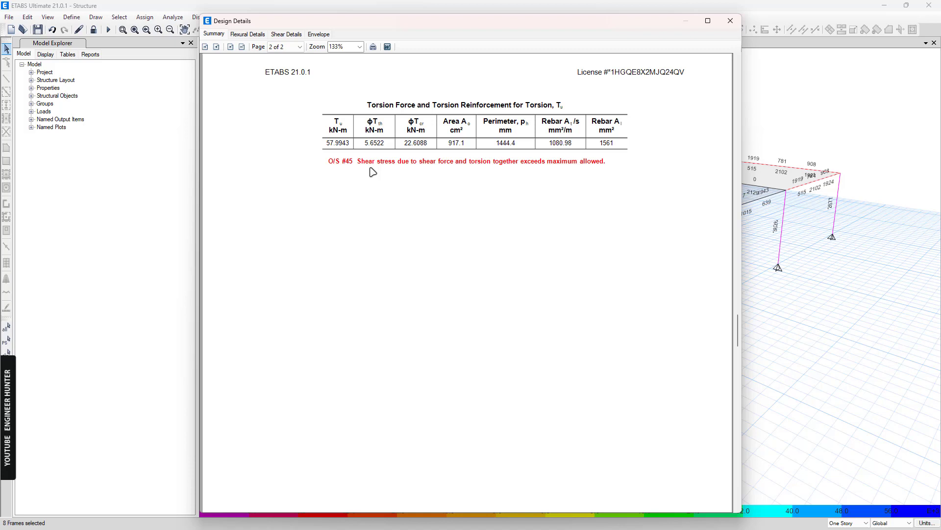
{"action": "scroll", "coordinate": [487, 243], "scroll_direction": "down", "scroll_amount": 1, "text": "ctrl"}
{"action": "scroll", "coordinate": [507, 256], "scroll_direction": "up", "scroll_amount": 2}
{"action": "scroll", "coordinate": [508, 257], "scroll_direction": "down", "scroll_amount": 2}
{"action": "scroll", "coordinate": [412, 177], "scroll_direction": "up", "scroll_amount": 2}
{"action": "scroll", "coordinate": [435, 232], "scroll_direction": "down", "scroll_amount": 2, "text": "ctrl"}
{"action": "mouse_move", "coordinate": [575, 27]}
{"action": "left_mouse_down"}
{"action": "mouse_move", "coordinate": [501, 32]}
{"action": "mouse_move", "coordinate": [517, 20]}
{"action": "mouse_move", "coordinate": [574, 20]}
{"action": "left_mouse_up"}
{"action": "scroll", "coordinate": [451, 234], "scroll_direction": "down", "scroll_amount": 3}
{"action": "scroll", "coordinate": [443, 139], "scroll_direction": "up", "scroll_amount": 2, "text": "ctrl"}
{"action": "scroll", "coordinate": [443, 103], "scroll_direction": "up", "scroll_amount": 3}
{"action": "scroll", "coordinate": [420, 147], "scroll_direction": "up", "scroll_amount": 2, "text": "ctrl"}
{"action": "scroll", "coordinate": [402, 142], "scroll_direction": "down", "scroll_amount": 1}
{"action": "scroll", "coordinate": [395, 138], "scroll_direction": "up", "scroll_amount": 1}
Step: Define φTcr := 22 in Mathcad, checking the beam report's Summary and Envelope values
{"action": "key", "text": "alt+Tab"}
{"action": "type", "text": "f"}
{"action": "type", "text": "T"}
{"action": "type", "text": "cr:"}
{"action": "type", "text": "22"}
{"action": "left_click", "coordinate": [536, 165]}
{"action": "scroll", "coordinate": [433, 230], "scroll_direction": "down", "scroll_amount": 3, "text": "ctrl"}
{"action": "scroll", "coordinate": [436, 249], "scroll_direction": "up", "scroll_amount": 10}
{"action": "left_click", "coordinate": [320, 26]}
{"action": "scroll", "coordinate": [473, 221], "scroll_direction": "down", "scroll_amount": 10}
{"action": "scroll", "coordinate": [476, 226], "scroll_direction": "up", "scroll_amount": 3, "text": "ctrl"}
{"action": "scroll", "coordinate": [498, 146], "scroll_direction": "up", "scroll_amount": 1, "text": "ctrl"}
{"action": "scroll", "coordinate": [498, 146], "scroll_direction": "up", "scroll_amount": 1}
Step: Add Tu := 67 below φTcr in the Mathcad worksheet
{"action": "key", "text": "alt+Tab"}
{"action": "type", "text": "Tu:=67"}
{"action": "left_click", "coordinate": [213, 301]}
{"action": "left_click", "coordinate": [595, 206]}
{"action": "scroll", "coordinate": [475, 258], "scroll_direction": "down", "scroll_amount": 3, "text": "ctrl"}
{"action": "key", "text": "alt+Tab"}
{"action": "scroll", "coordinate": [452, 236], "scroll_direction": "down", "scroll_amount": 5, "text": "ctrl"}
{"action": "scroll", "coordinate": [239, 199], "scroll_direction": "up", "scroll_amount": 4, "text": "ctrl"}
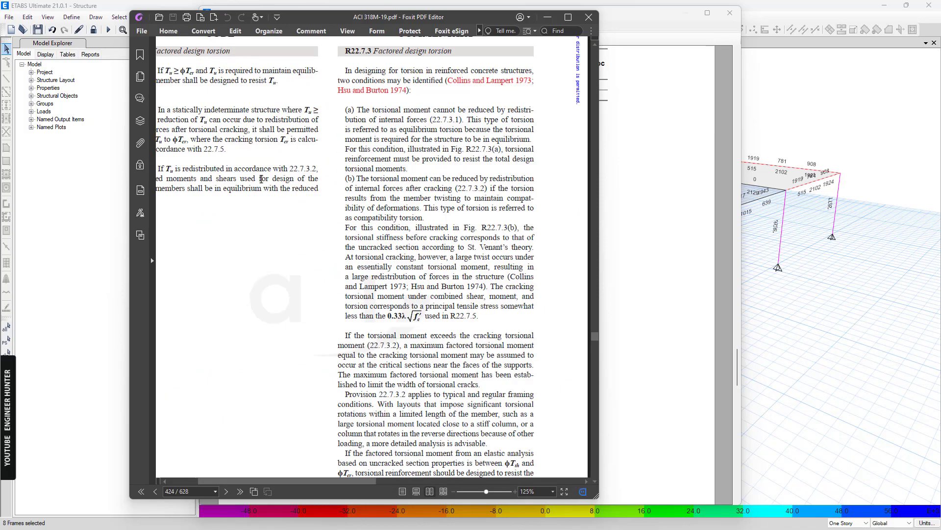
{"action": "scroll", "coordinate": [261, 179], "scroll_direction": "up", "scroll_amount": 4, "text": "ctrl"}
{"action": "scroll", "coordinate": [245, 184], "scroll_direction": "down", "scroll_amount": 1, "text": "ctrl"}
{"action": "left_click_drag", "start_coordinate": [249, 198], "coordinate": [294, 200]}
{"action": "left_click", "coordinate": [418, 213]}
{"action": "left_click_drag", "start_coordinate": [216, 233], "coordinate": [303, 231]}
{"action": "left_click", "coordinate": [257, 230]}
{"action": "left_click", "coordinate": [302, 231]}
{"action": "left_click", "coordinate": [631, 229]}
{"action": "left_click", "coordinate": [218, 27]}
{"action": "scroll", "coordinate": [392, 338], "scroll_direction": "down", "scroll_amount": 3}
{"action": "scroll", "coordinate": [442, 101], "scroll_direction": "up", "scroll_amount": 1, "text": "ctrl"}
{"action": "scroll", "coordinate": [431, 122], "scroll_direction": "up", "scroll_amount": 1}
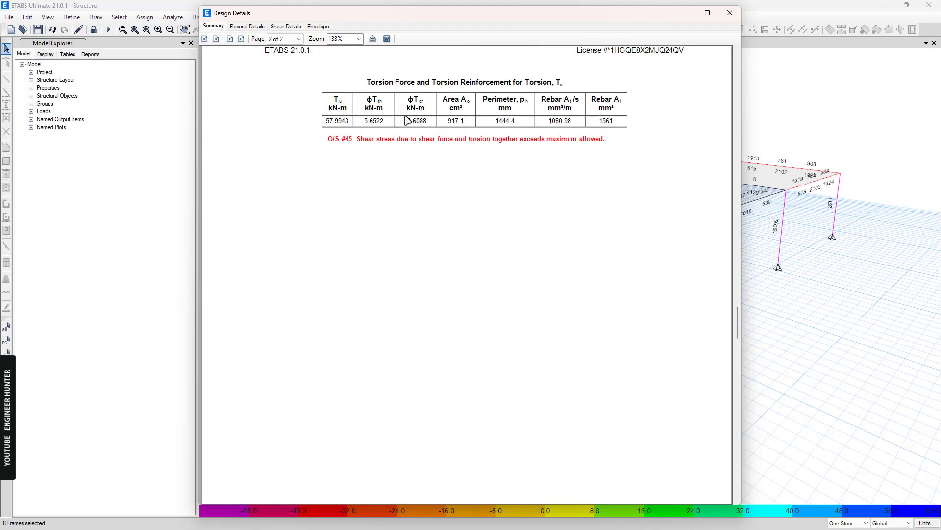
{"action": "left_click", "coordinate": [321, 27]}
{"action": "scroll", "coordinate": [470, 269], "scroll_direction": "down", "scroll_amount": 3}
{"action": "scroll", "coordinate": [468, 183], "scroll_direction": "up", "scroll_amount": 1, "text": "ctrl"}
{"action": "scroll", "coordinate": [465, 198], "scroll_direction": "down", "scroll_amount": 2}
Step: Close the design dialogs and unlock the model, clearing its analysis results
{"action": "left_click", "coordinate": [730, 12]}
{"action": "left_click", "coordinate": [661, 143]}
{"action": "left_click", "coordinate": [93, 29]}
{"action": "left_click", "coordinate": [484, 307]}
Step: Open the B1 frame section's stiffness modifiers at the torsional constant field
{"action": "left_click", "coordinate": [71, 18]}
{"action": "mouse_move", "coordinate": [126, 45]}
{"action": "left_click", "coordinate": [244, 48]}
{"action": "left_click", "coordinate": [512, 216]}
{"action": "left_click_drag", "start_coordinate": [488, 114], "coordinate": [474, 108]}
{"action": "left_click", "coordinate": [574, 265]}
{"action": "left_click", "coordinate": [503, 236]}
Step: Close the B1 section modifiers, section properties and frame sections list unchanged
{"action": "left_click", "coordinate": [566, 163]}
{"action": "left_click", "coordinate": [625, 104]}
{"action": "left_click", "coordinate": [605, 143]}
Step: Open Property Modifiers for the eight selected beams at the torsional constant field
{"action": "left_click", "coordinate": [145, 17]}
{"action": "mouse_move", "coordinate": [175, 49]}
{"action": "left_click", "coordinate": [328, 55]}
{"action": "left_click_drag", "start_coordinate": [431, 171], "coordinate": [195, 99]}
{"action": "left_click_drag", "start_coordinate": [300, 101], "coordinate": [264, 96]}
{"action": "left_click", "coordinate": [223, 164]}
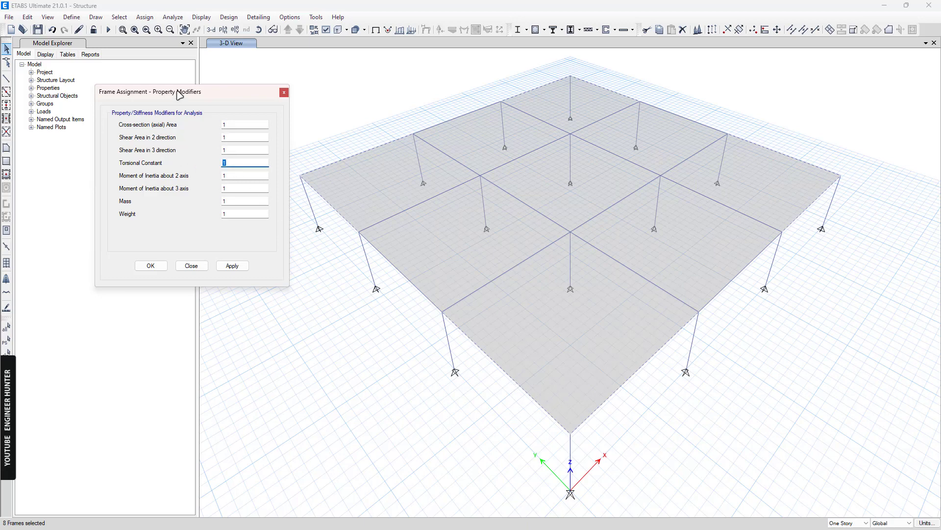
{"action": "left_click_drag", "start_coordinate": [180, 94], "coordinate": [250, 108]}
{"action": "key", "text": "alt+Tab"}
Step: Type φTcr/Tu= below the Tu := 67 definition to evaluate the ratio
{"action": "left_click_drag", "start_coordinate": [283, 105], "coordinate": [585, 78]}
{"action": "left_click", "coordinate": [451, 314]}
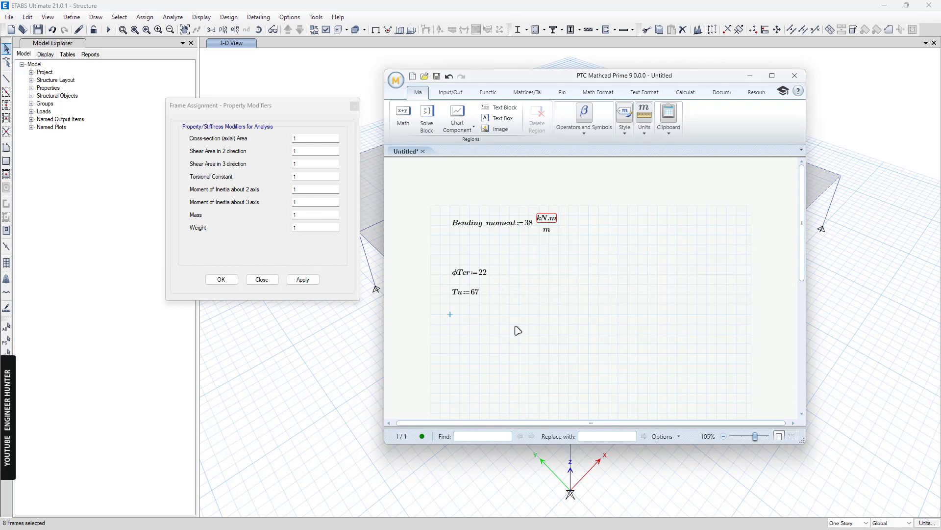
{"action": "left_click", "coordinate": [455, 273]}
{"action": "left_click", "coordinate": [452, 326]}
{"action": "type", "text": "φTcr"}
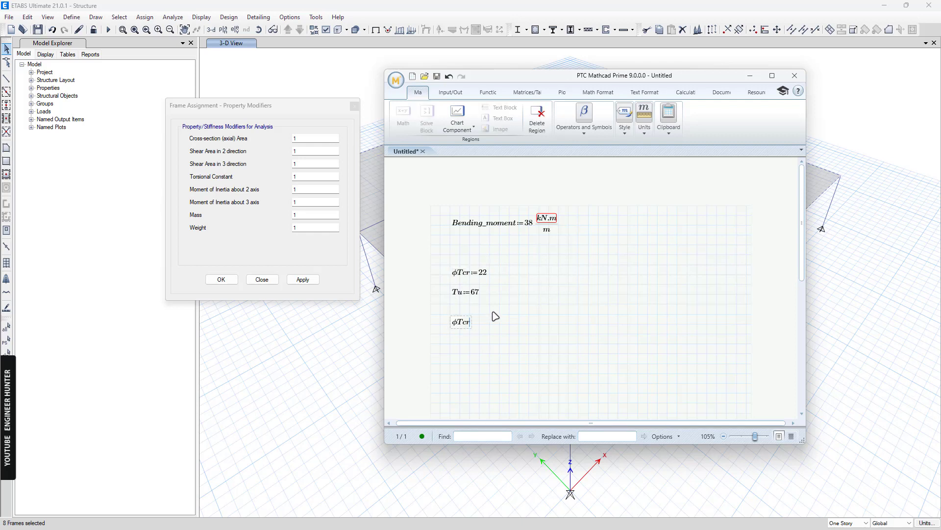
{"action": "type", "text": "/Tu=0.328"}
{"action": "left_click", "coordinate": [520, 314]}
{"action": "left_click", "coordinate": [529, 323]}
Step: Set the eight beams' torsional constant modifier to 0.3, apply it and confirm
{"action": "left_click", "coordinate": [307, 177]}
{"action": "left_click_drag", "start_coordinate": [301, 109], "coordinate": [231, 106]}
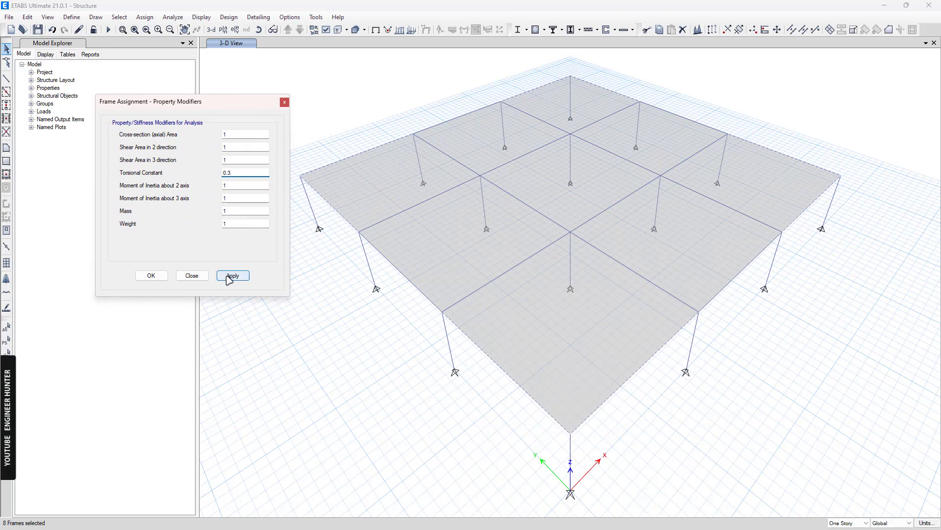
{"action": "left_click", "coordinate": [229, 276]}
{"action": "left_click", "coordinate": [152, 276]}
Step: Re-run the analysis and display the DConS2 M22 slab moment contours
{"action": "left_click", "coordinate": [108, 30]}
{"action": "left_click", "coordinate": [475, 29]}
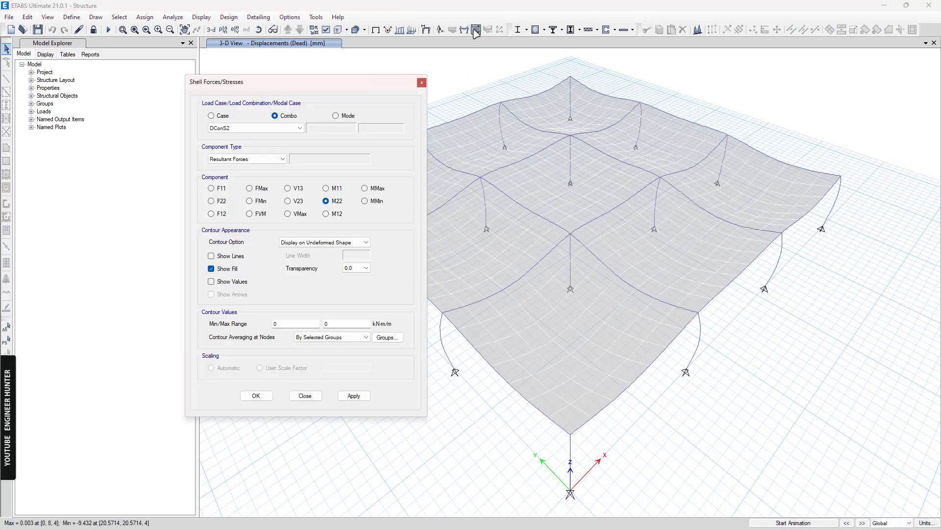
{"action": "left_click", "coordinate": [348, 395]}
Step: Change the Mathcad Bending_moment value from 38 to 40
{"action": "mouse_move", "coordinate": [590, 323]}
{"action": "key", "text": "alt+Tab"}
{"action": "left_click", "coordinate": [515, 217]}
{"action": "left_click_drag", "start_coordinate": [564, 75], "coordinate": [248, 56]}
{"action": "left_click", "coordinate": [282, 211]}
{"action": "left_click", "coordinate": [214, 209]}
{"action": "left_click", "coordinate": [312, 206]}
{"action": "type", "text": "40"}
{"action": "left_click", "coordinate": [654, 390]}
Step: Close the shell forces settings and return to the undeformed model without moment contours
{"action": "mouse_move", "coordinate": [531, 339]}
{"action": "left_click", "coordinate": [422, 83]}
{"action": "left_click", "coordinate": [375, 30]}
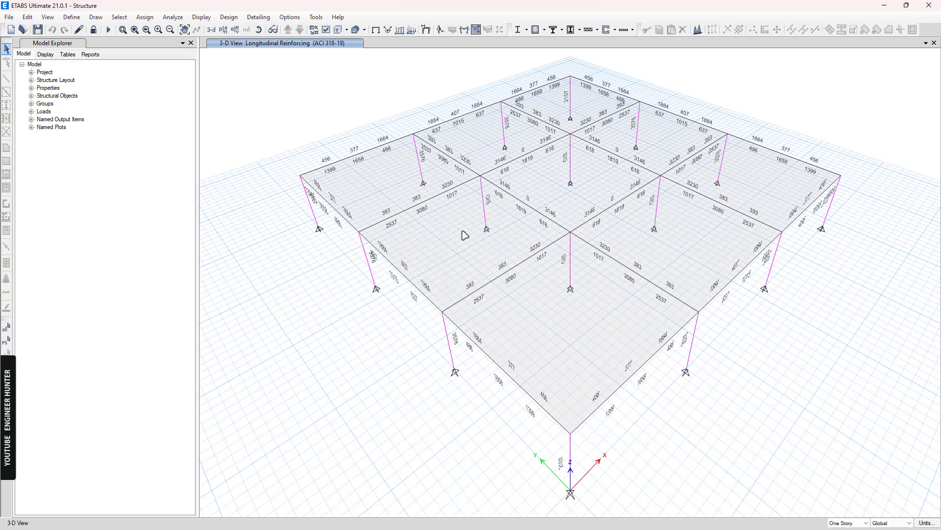
Step: Open the front-left beam's envelope design details report showing torsion Tu 17.2164 kN-m
{"action": "right_click", "coordinate": [505, 376]}
{"action": "left_click", "coordinate": [481, 350]}
{"action": "scroll", "coordinate": [394, 121], "scroll_direction": "down", "scroll_amount": 2}
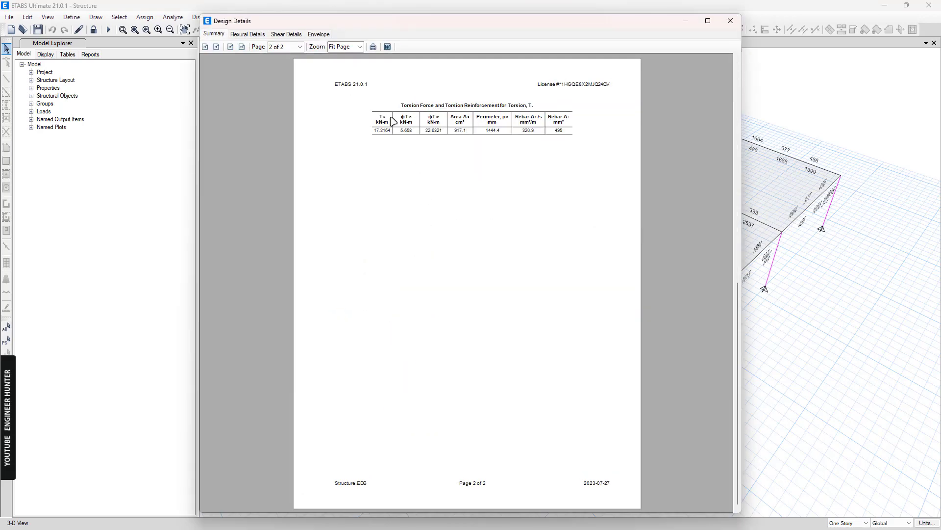
{"action": "left_click", "coordinate": [319, 35]}
{"action": "scroll", "coordinate": [442, 147], "scroll_direction": "down", "scroll_amount": 3}
{"action": "scroll", "coordinate": [476, 179], "scroll_direction": "up", "scroll_amount": 5, "text": "ctrl"}
{"action": "left_click", "coordinate": [216, 47]}
{"action": "scroll", "coordinate": [439, 218], "scroll_direction": "down", "scroll_amount": 3}
{"action": "scroll", "coordinate": [440, 108], "scroll_direction": "up", "scroll_amount": 2, "text": "ctrl"}
{"action": "scroll", "coordinate": [438, 163], "scroll_direction": "up", "scroll_amount": 1, "text": "ctrl"}
Step: Close the beam design report and information, then view longitudinal reinforcing labels from above
{"action": "left_click", "coordinate": [731, 21]}
{"action": "left_click", "coordinate": [661, 144]}
{"action": "middle_click_drag", "start_coordinate": [613, 358], "coordinate": [471, 304], "text": "shift"}
{"action": "middle_click_drag", "start_coordinate": [569, 375], "coordinate": [567, 357], "text": "shift"}
{"action": "scroll", "coordinate": [517, 309], "scroll_direction": "up", "scroll_amount": 2}
{"action": "scroll", "coordinate": [755, 361], "scroll_direction": "down", "scroll_amount": 2}
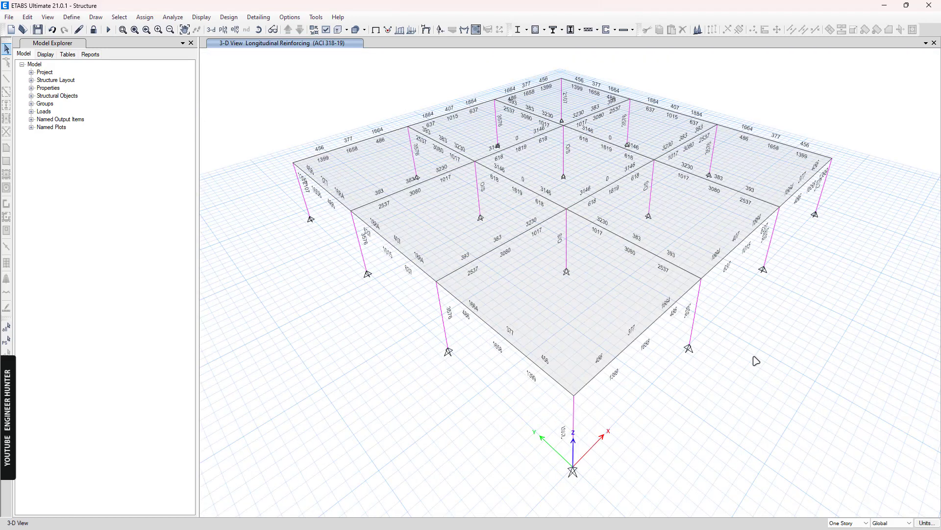